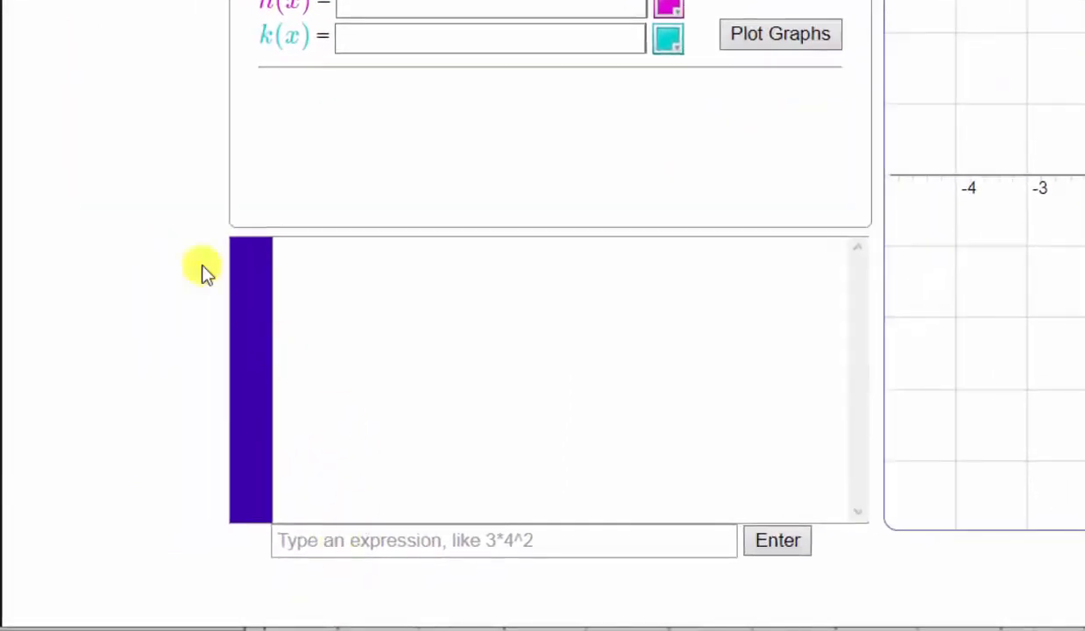
- Evaluate normalcdf(0.2,99999) in the calculator to find P(z > 0.2)
{"action": "left_click", "coordinate": [339, 543]}
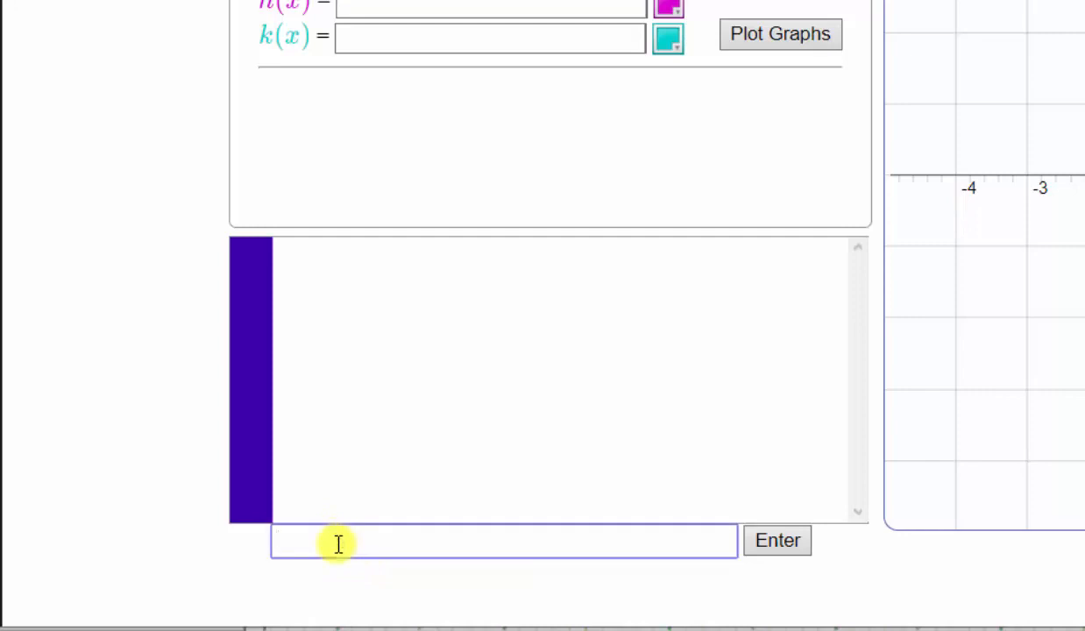
{"action": "type", "text": "norma"}
{"action": "type", "text": "lpdf"}
{"action": "type", "text": "("}
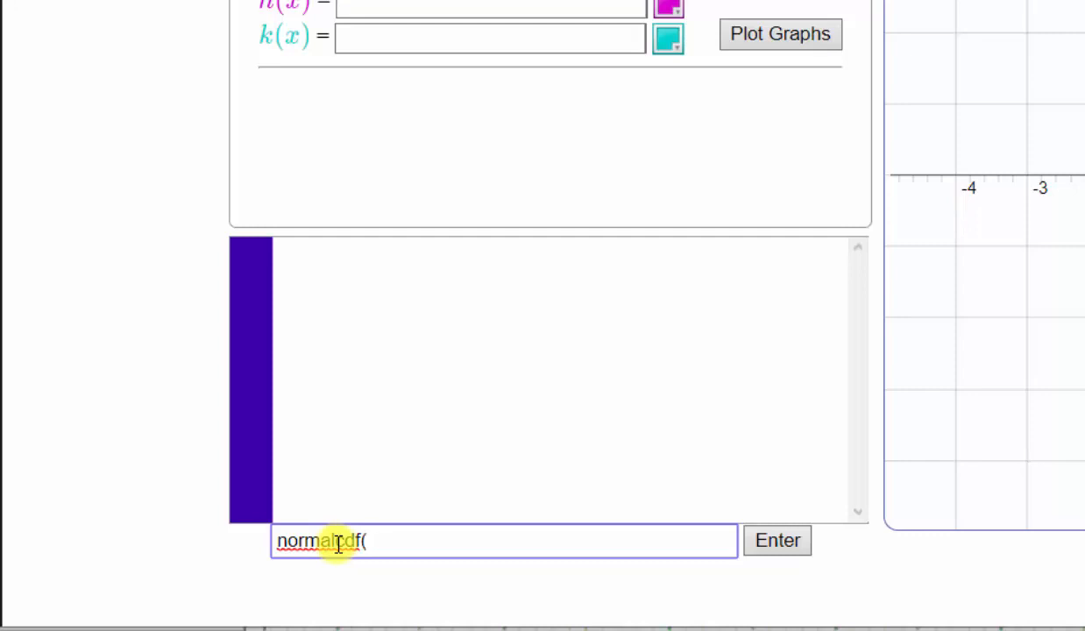
{"action": "type", "text": "0.2,99999"}
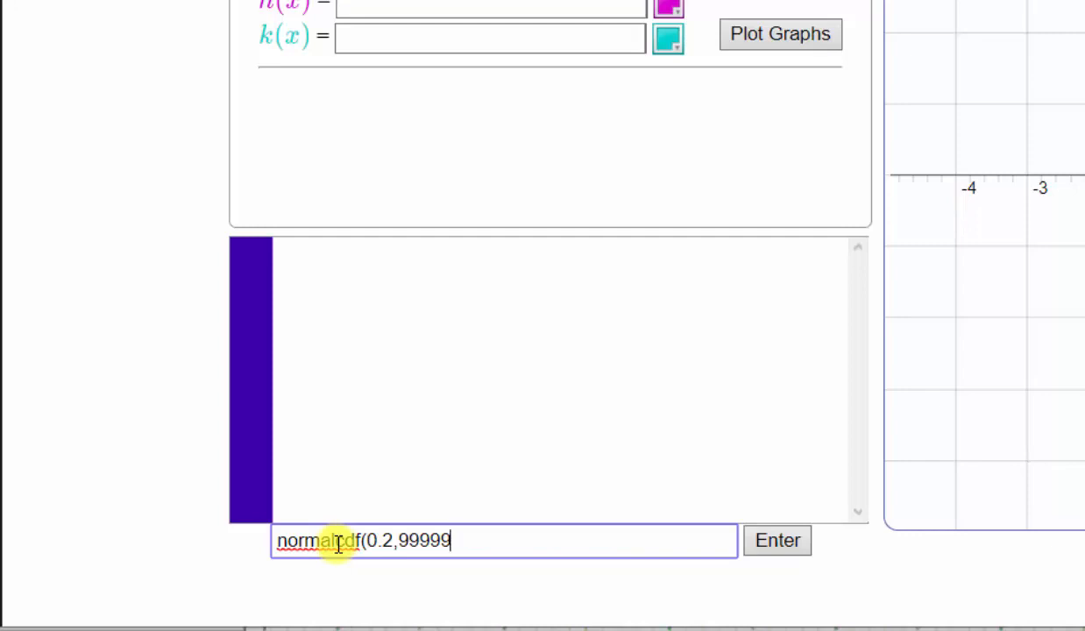
{"action": "type", "text": ")"}
{"action": "left_click", "coordinate": [793, 543]}
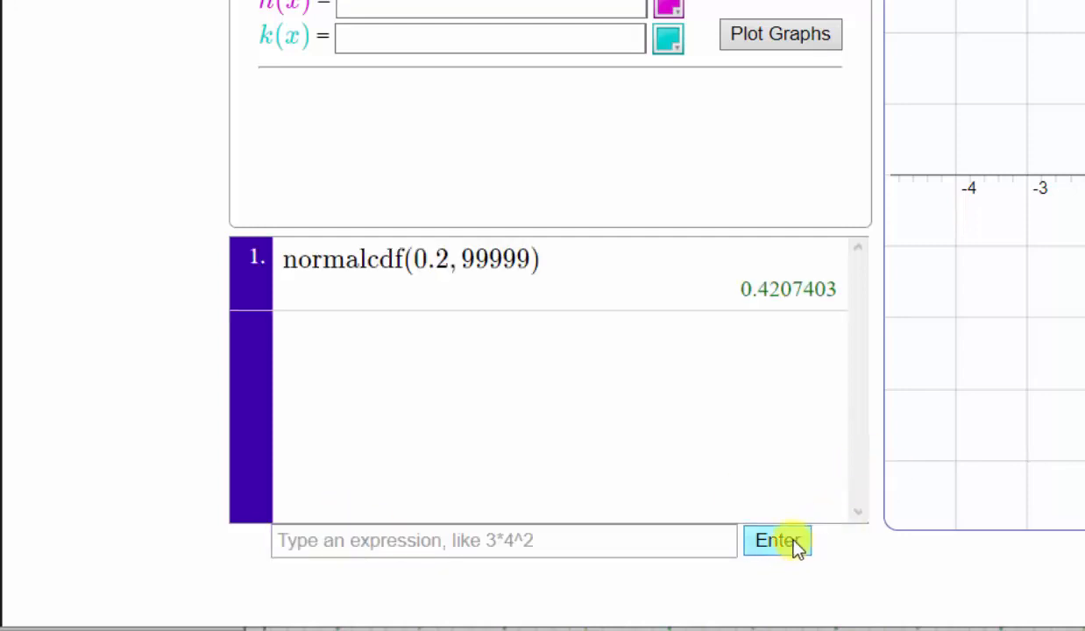
- Evaluate normalcdf(0.2,99999,0,1), specifying mean 0 and standard deviation 1
{"action": "left_click", "coordinate": [717, 527]}
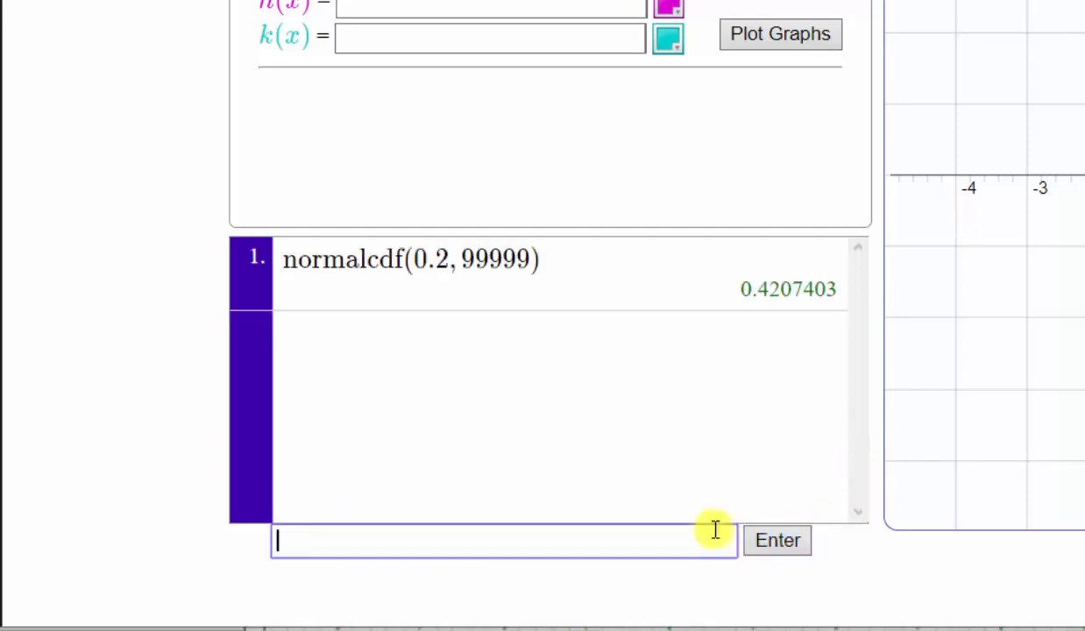
{"action": "type", "text": "normalcdf(0.2, 99999"}
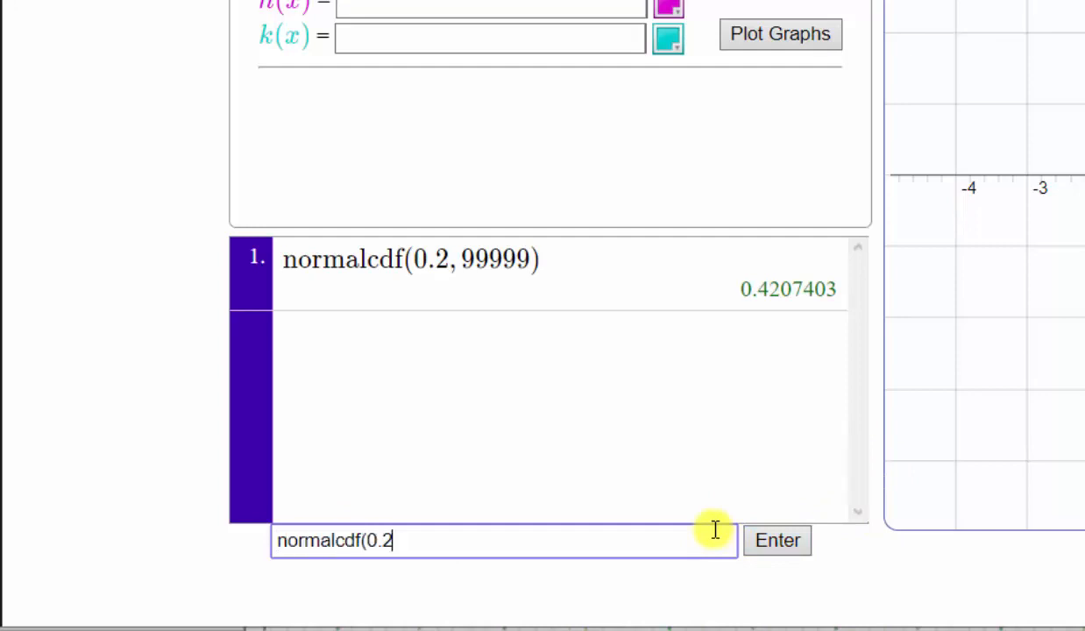
{"action": "type", "text": ", 0, 1)"}
{"action": "key", "text": "Return"}
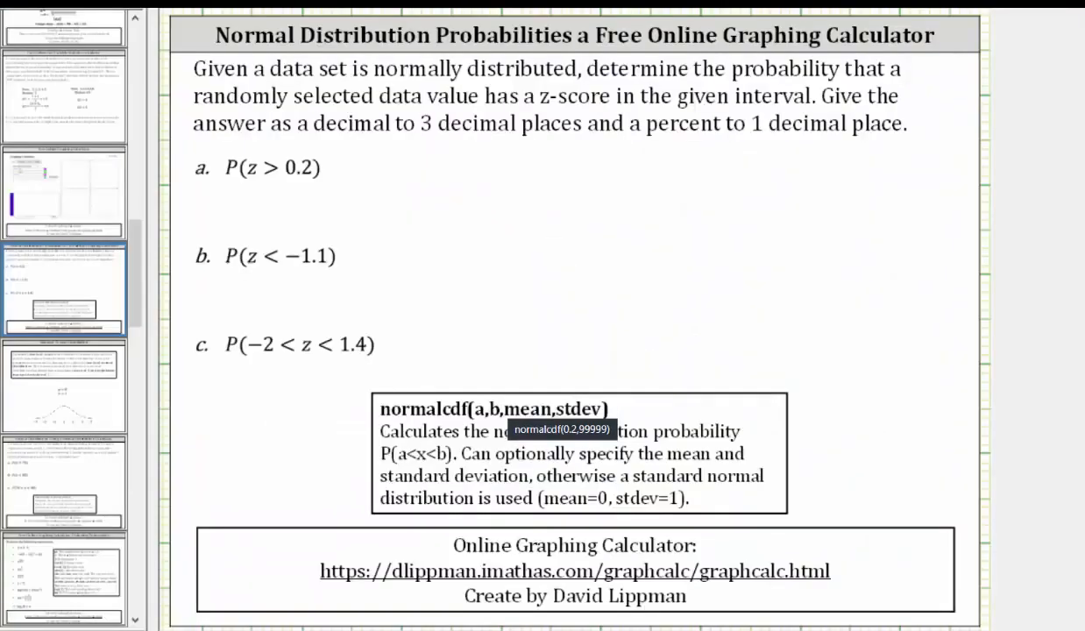
- On the lesson slide, handwrite "≈ 0.421 = 42.1%" beside part a, P(z > 0.2)
{"action": "left_click_drag", "start_coordinate": [337, 165], "coordinate": [403, 169]}
{"action": "mouse_move", "coordinate": [400, 158]}
{"action": "left_mouse_down"}
{"action": "mouse_move", "coordinate": [397, 176]}
{"action": "mouse_move", "coordinate": [424, 173]}
{"action": "left_mouse_up"}
{"action": "mouse_move", "coordinate": [437, 156]}
{"action": "left_mouse_down"}
{"action": "mouse_move", "coordinate": [435, 176]}
{"action": "mouse_move", "coordinate": [479, 165]}
{"action": "left_mouse_up"}
{"action": "left_click_drag", "start_coordinate": [468, 174], "coordinate": [507, 172]}
{"action": "mouse_move", "coordinate": [504, 158]}
{"action": "left_mouse_down"}
{"action": "mouse_move", "coordinate": [502, 179]}
{"action": "mouse_move", "coordinate": [563, 164]}
{"action": "left_mouse_up"}
{"action": "left_click", "coordinate": [530, 177]}
{"action": "mouse_move", "coordinate": [572, 156]}
{"action": "left_mouse_down"}
{"action": "mouse_move", "coordinate": [562, 175]}
{"action": "mouse_move", "coordinate": [579, 173]}
{"action": "left_mouse_up"}
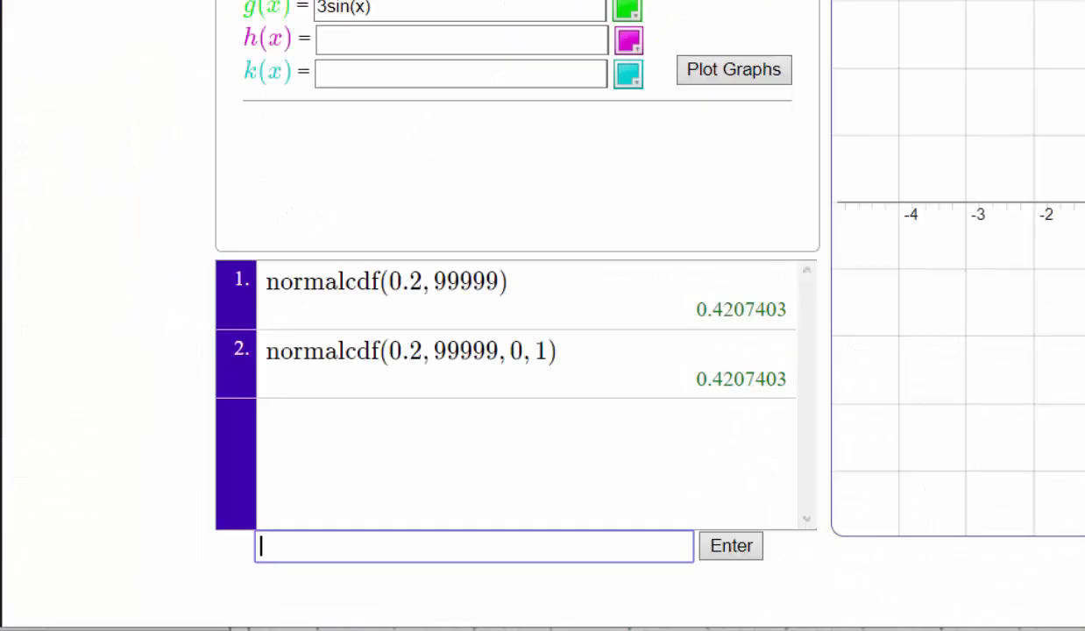
- Evaluate normalcdf(-99999,-1.1) in the graphing calculator and handwrite "≈ 0.136 = 13.6%" beside part b on the slide
{"action": "type", "text": "normalcdf("}
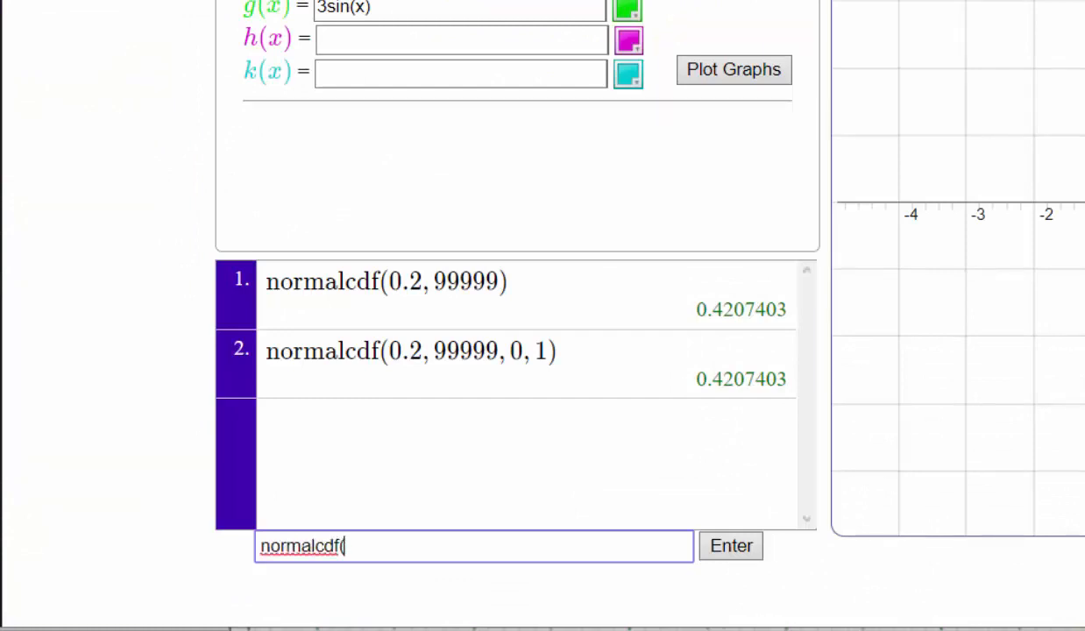
{"action": "type", "text": "-99999"}
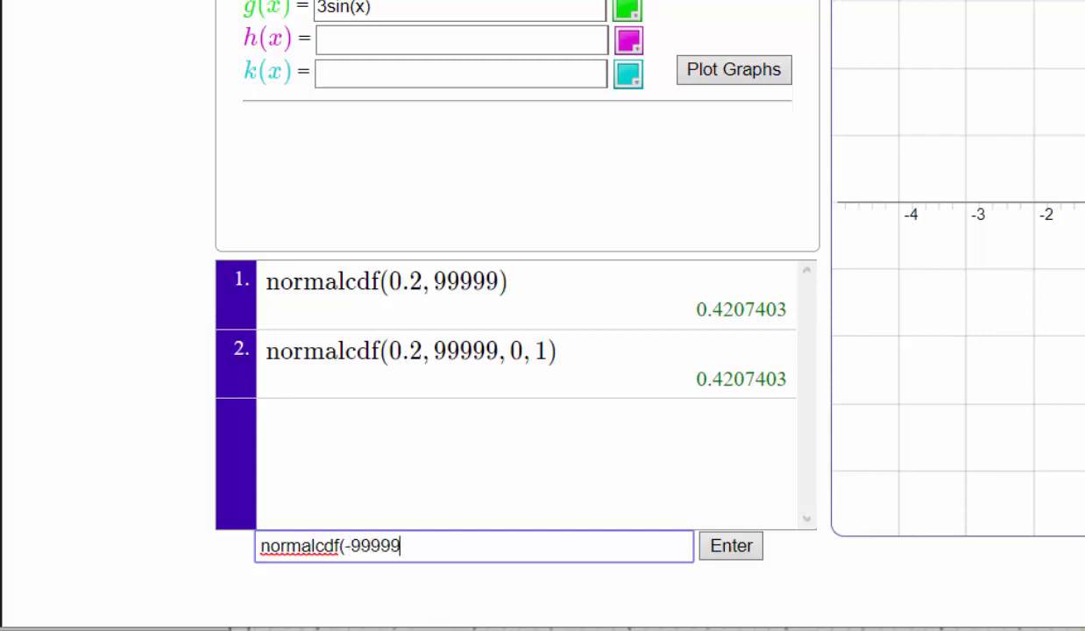
{"action": "type", "text": ",-1.1"}
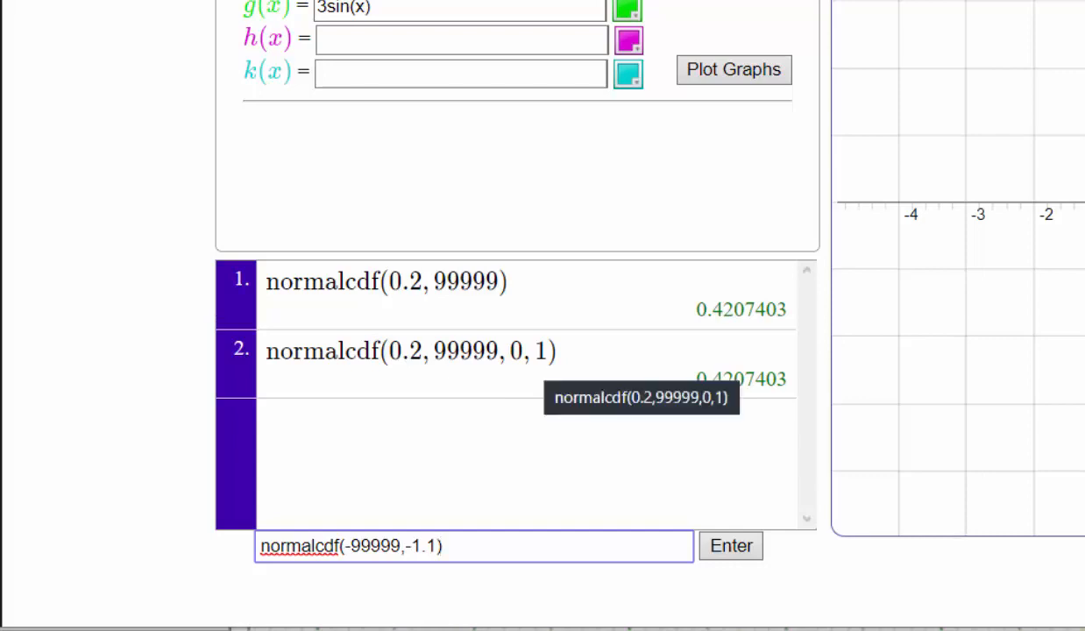
{"action": "left_click", "coordinate": [720, 551]}
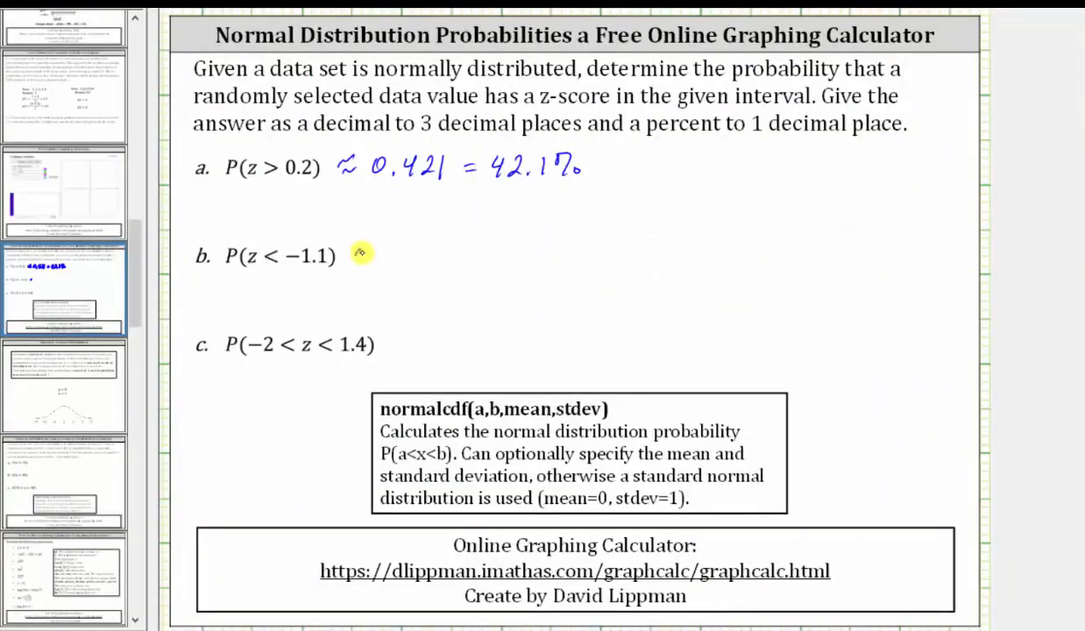
{"action": "mouse_move", "coordinate": [356, 256]}
{"action": "left_mouse_down"}
{"action": "mouse_move", "coordinate": [444, 241]}
{"action": "mouse_move", "coordinate": [472, 251]}
{"action": "mouse_move", "coordinate": [502, 242]}
{"action": "mouse_move", "coordinate": [513, 255]}
{"action": "mouse_move", "coordinate": [590, 233]}
{"action": "left_mouse_up"}
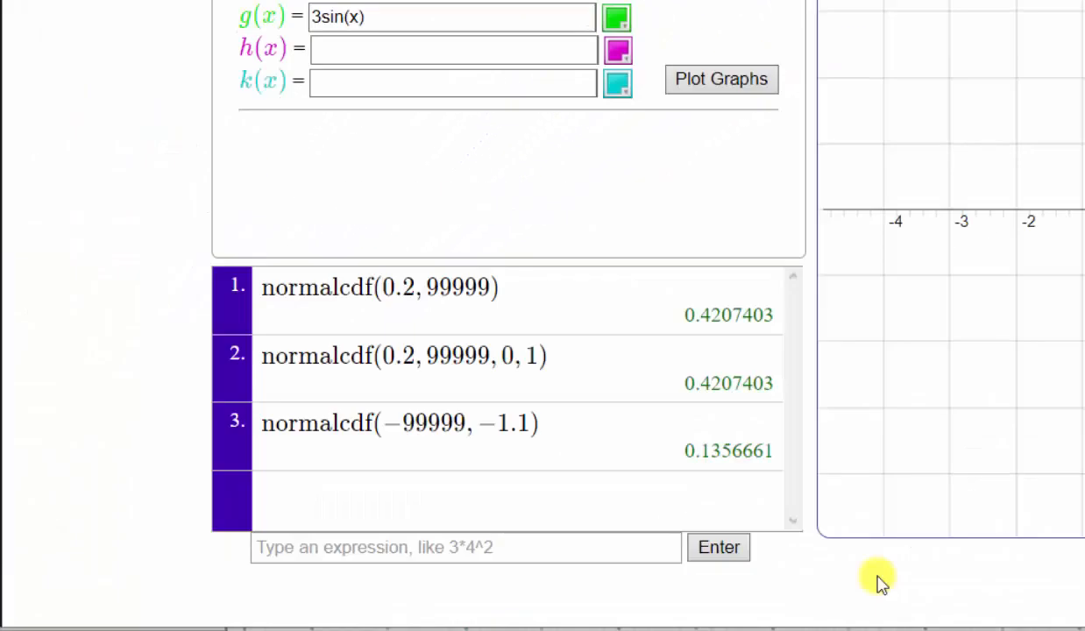
- Evaluate normalcdf(-2,1.4) in the graphing calculator to find P(-2 < z < 1.4)
{"action": "left_click", "coordinate": [671, 546]}
{"action": "type", "text": "normal"}
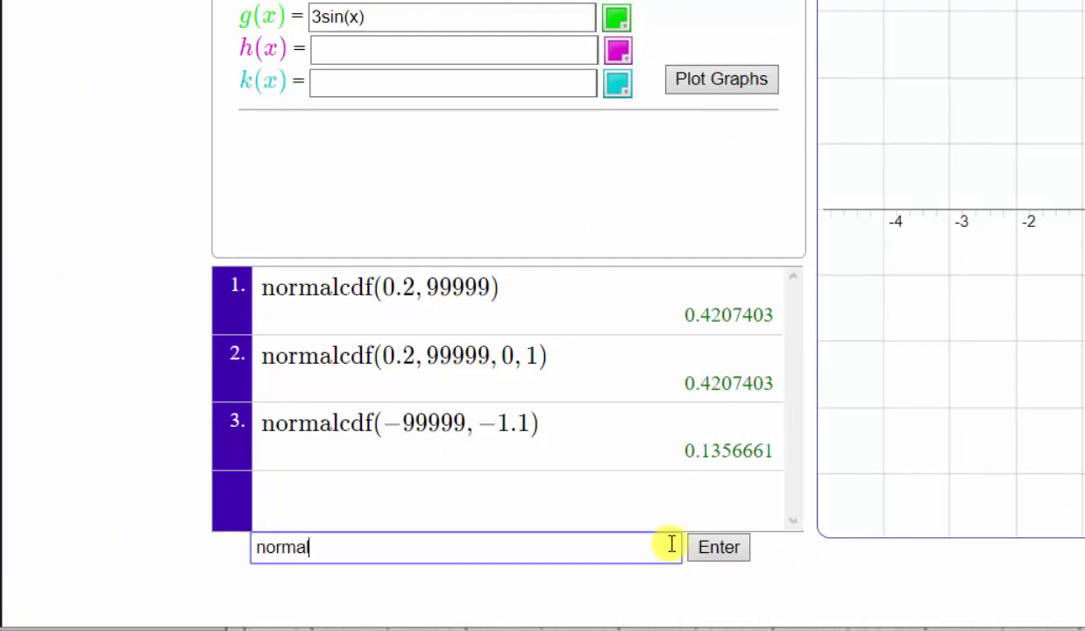
{"action": "type", "text": "cdf(-2,1.4"}
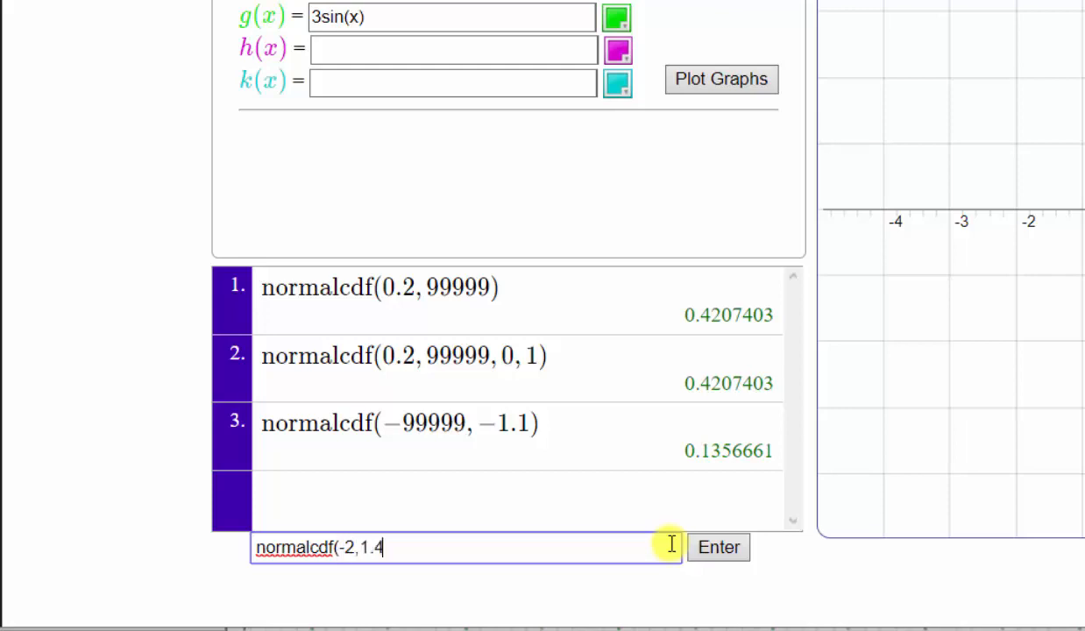
{"action": "type", "text": ")"}
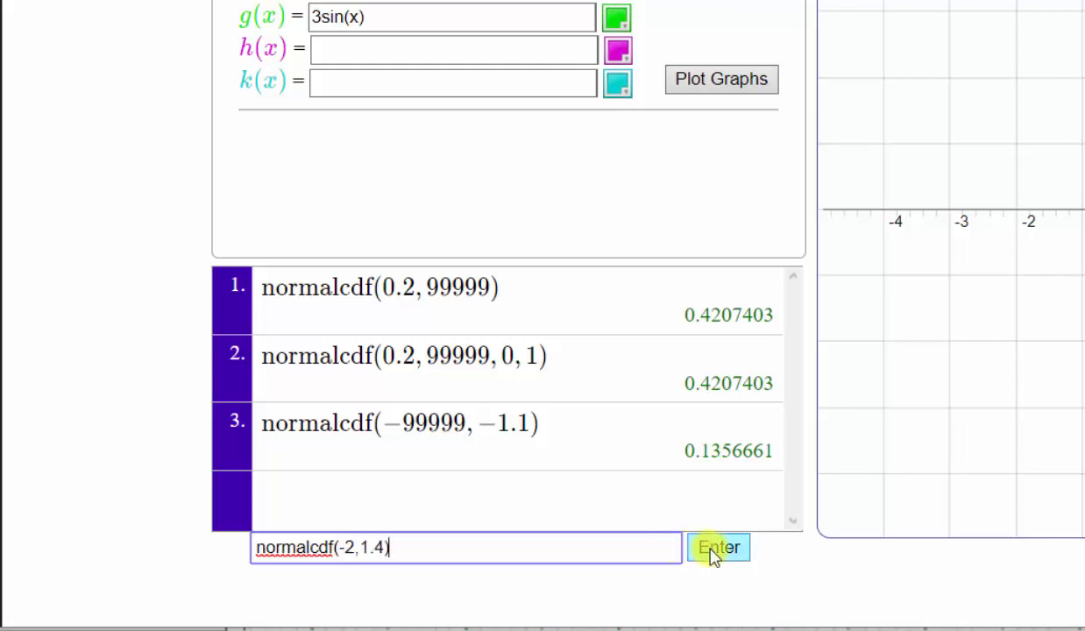
{"action": "left_click", "coordinate": [711, 550]}
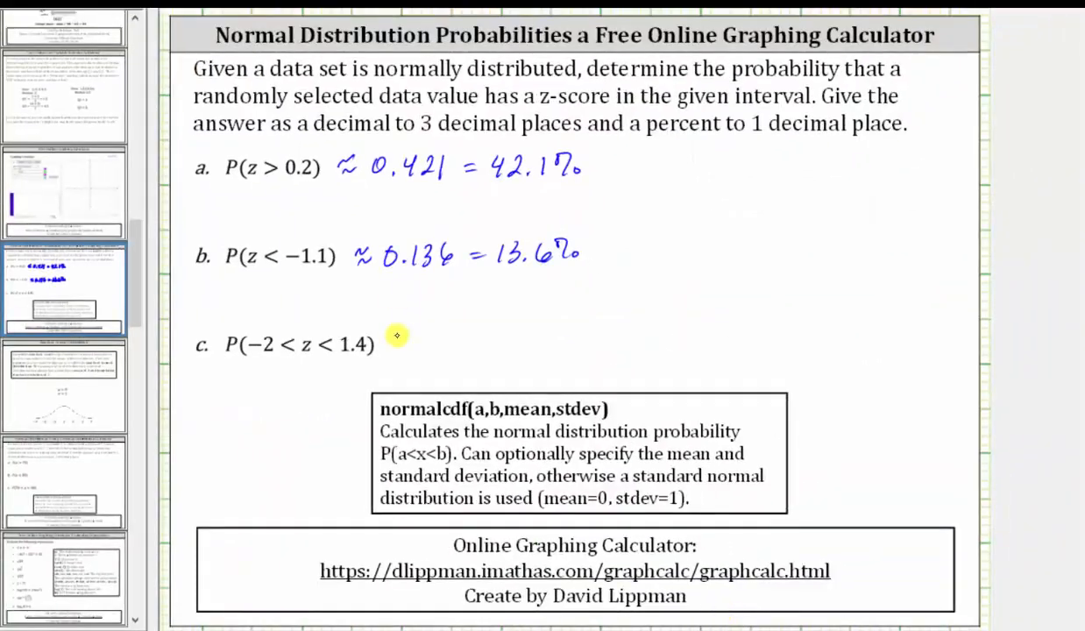
- On the lesson slide, handwrite "≈ 0.896 = 89.6%" beside part c, P(-2 < z < 1.4)
{"action": "left_click_drag", "start_coordinate": [391, 340], "coordinate": [406, 337]}
{"action": "mouse_move", "coordinate": [391, 347]}
{"action": "left_mouse_down"}
{"action": "mouse_move", "coordinate": [532, 326]}
{"action": "mouse_move", "coordinate": [530, 338]}
{"action": "mouse_move", "coordinate": [543, 338]}
{"action": "mouse_move", "coordinate": [584, 324]}
{"action": "mouse_move", "coordinate": [582, 342]}
{"action": "mouse_move", "coordinate": [601, 342]}
{"action": "left_mouse_up"}
{"action": "left_click", "coordinate": [442, 348]}
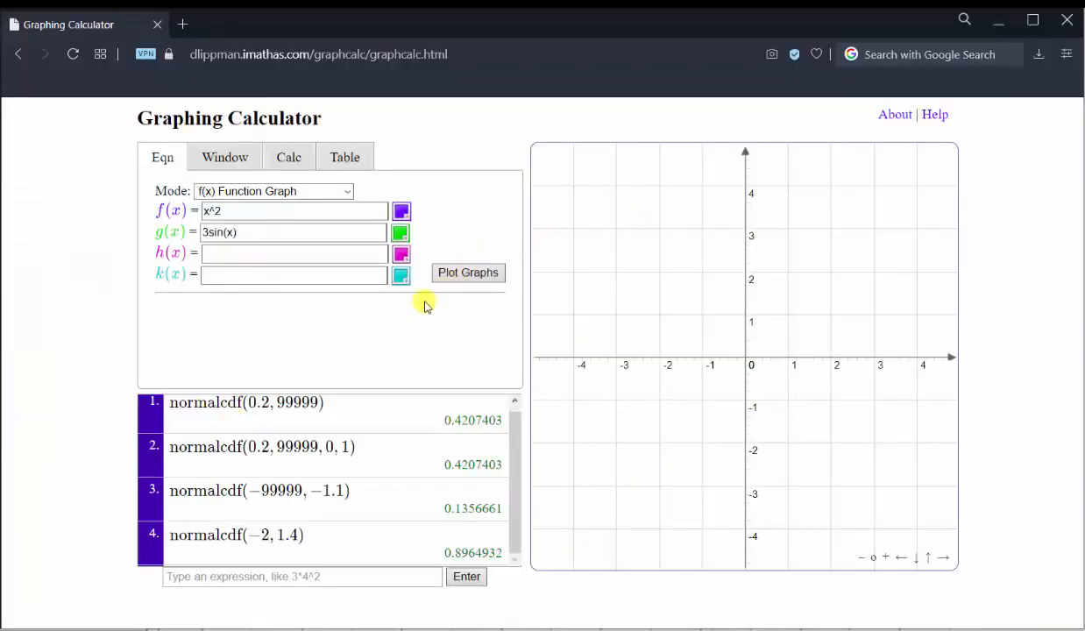
- Open the graphing calculator's help and read the statistical functions in the Function Reference
{"action": "left_click", "coordinate": [935, 115]}
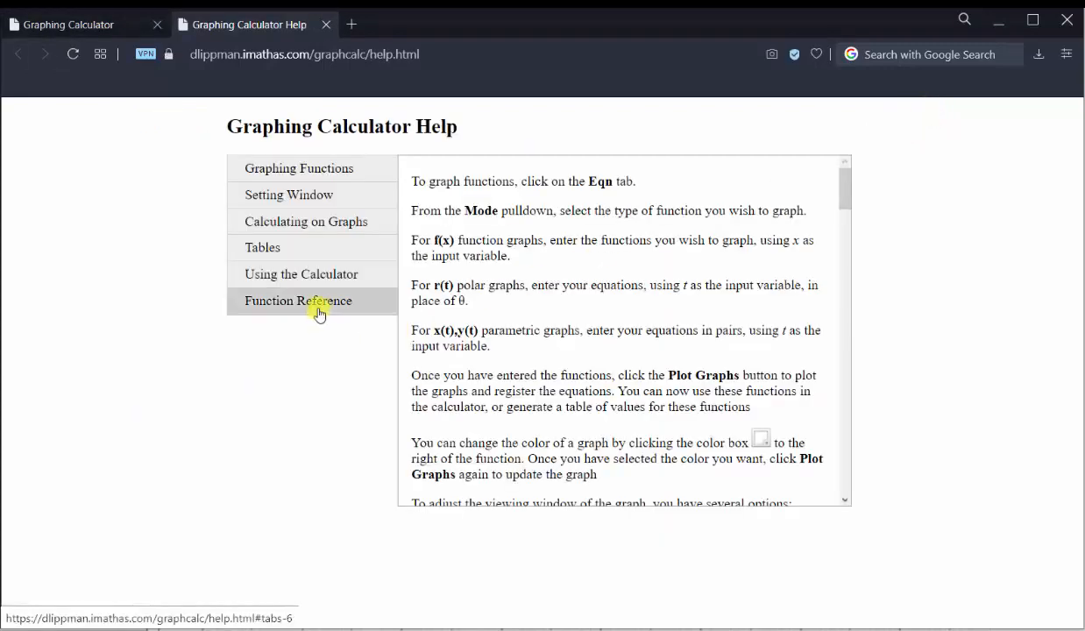
{"action": "left_click", "coordinate": [319, 312]}
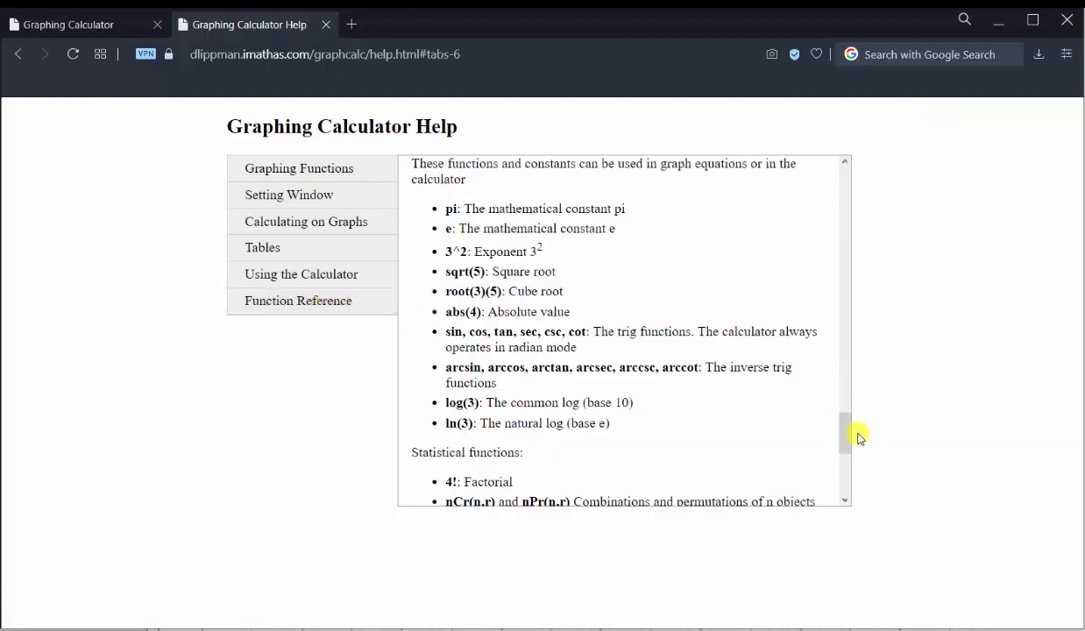
{"action": "left_click_drag", "start_coordinate": [843, 432], "coordinate": [840, 468]}
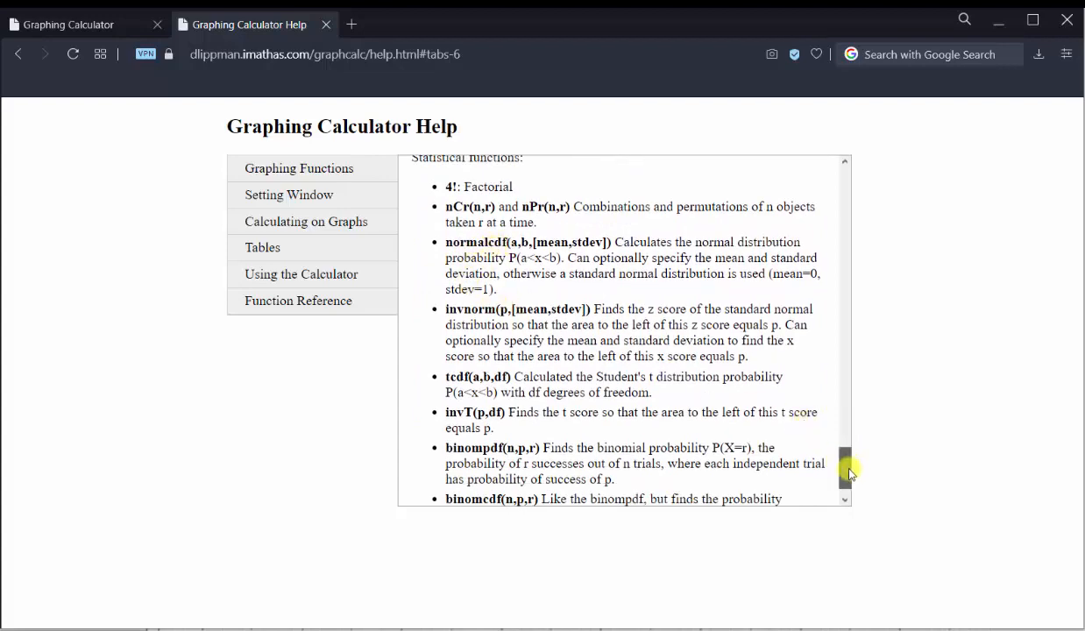
{"action": "left_click_drag", "start_coordinate": [845, 467], "coordinate": [848, 482]}
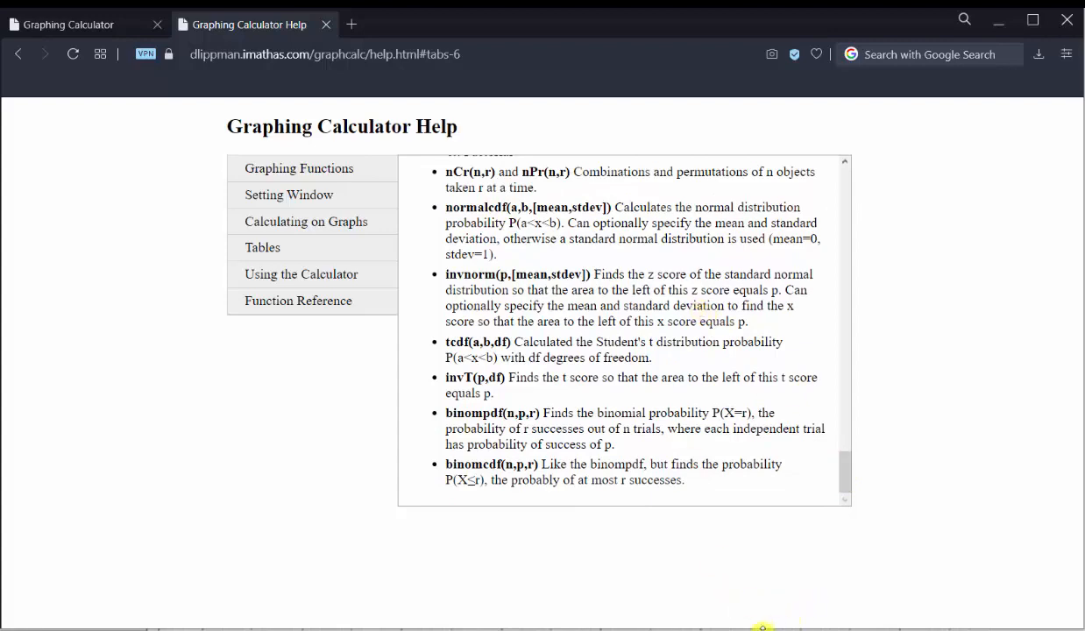
- Return to the lesson slides and show the closing slide at the end of the deck
{"action": "left_click", "coordinate": [789, 630]}
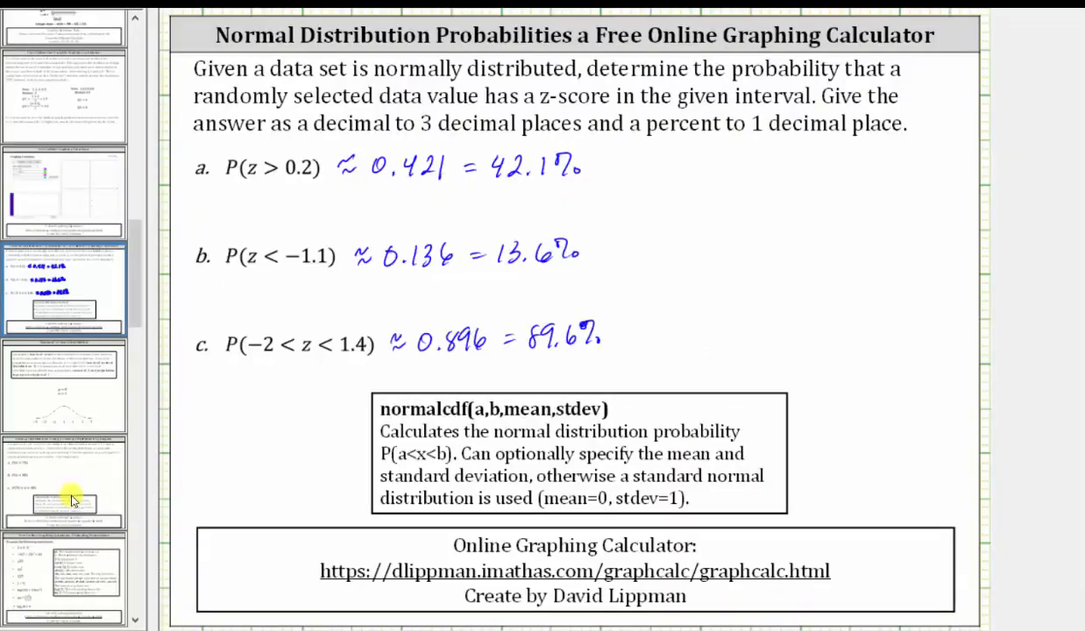
{"action": "left_click", "coordinate": [134, 577]}
{"action": "left_click", "coordinate": [134, 577]}
{"action": "left_click", "coordinate": [114, 581]}
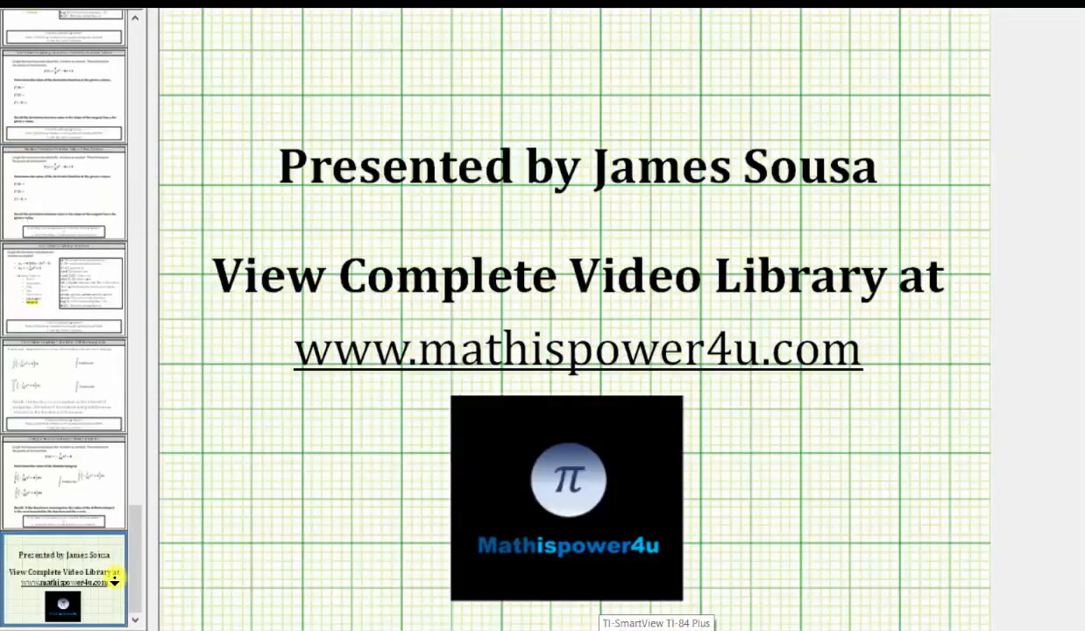